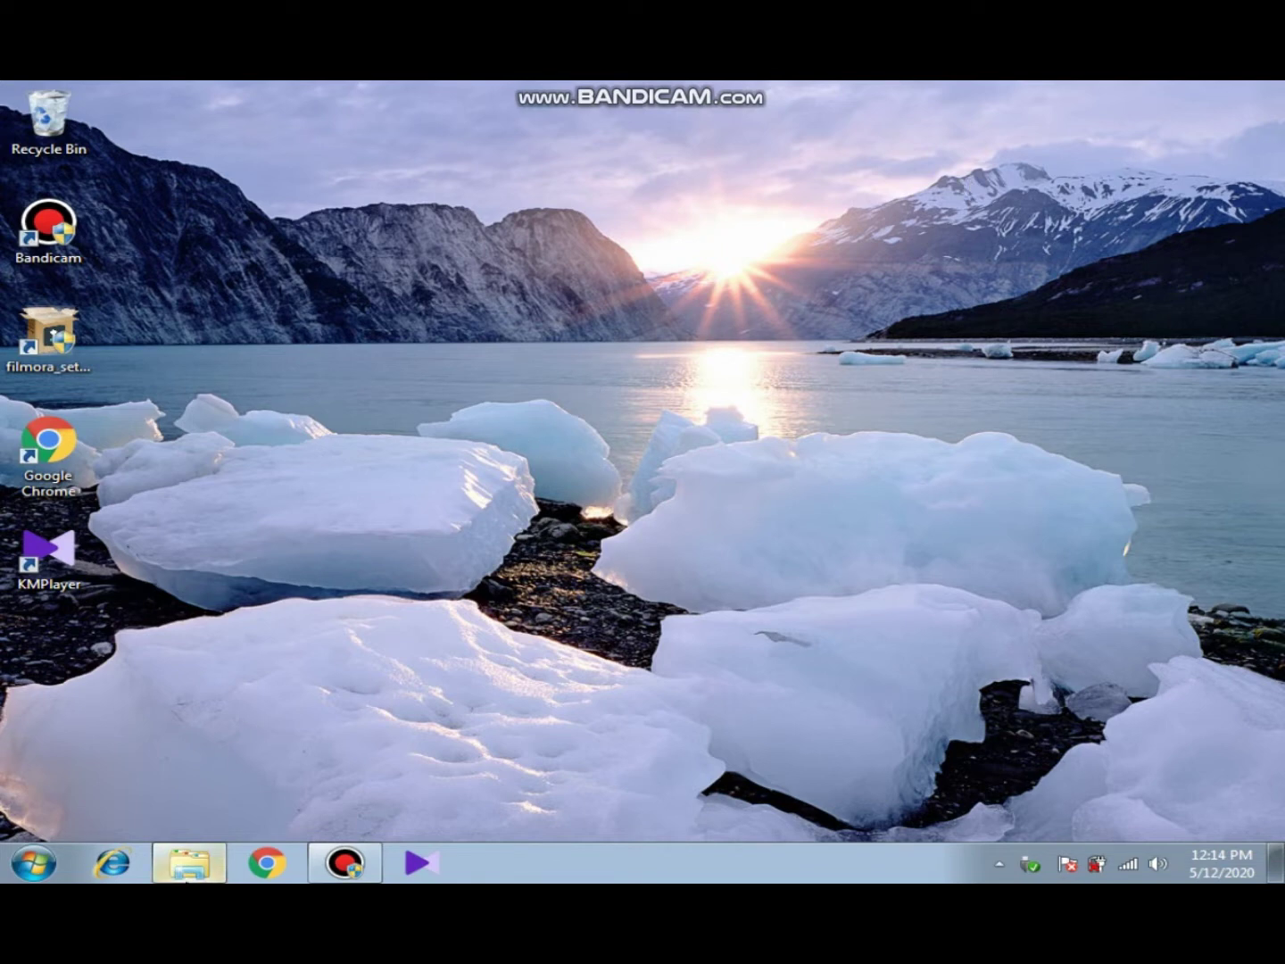
# Open the DRIVER PRINTER CANON MP287 folder on Removable Disk (G:) and launch the MSETUP4 application
pyautogui.click(189, 863)
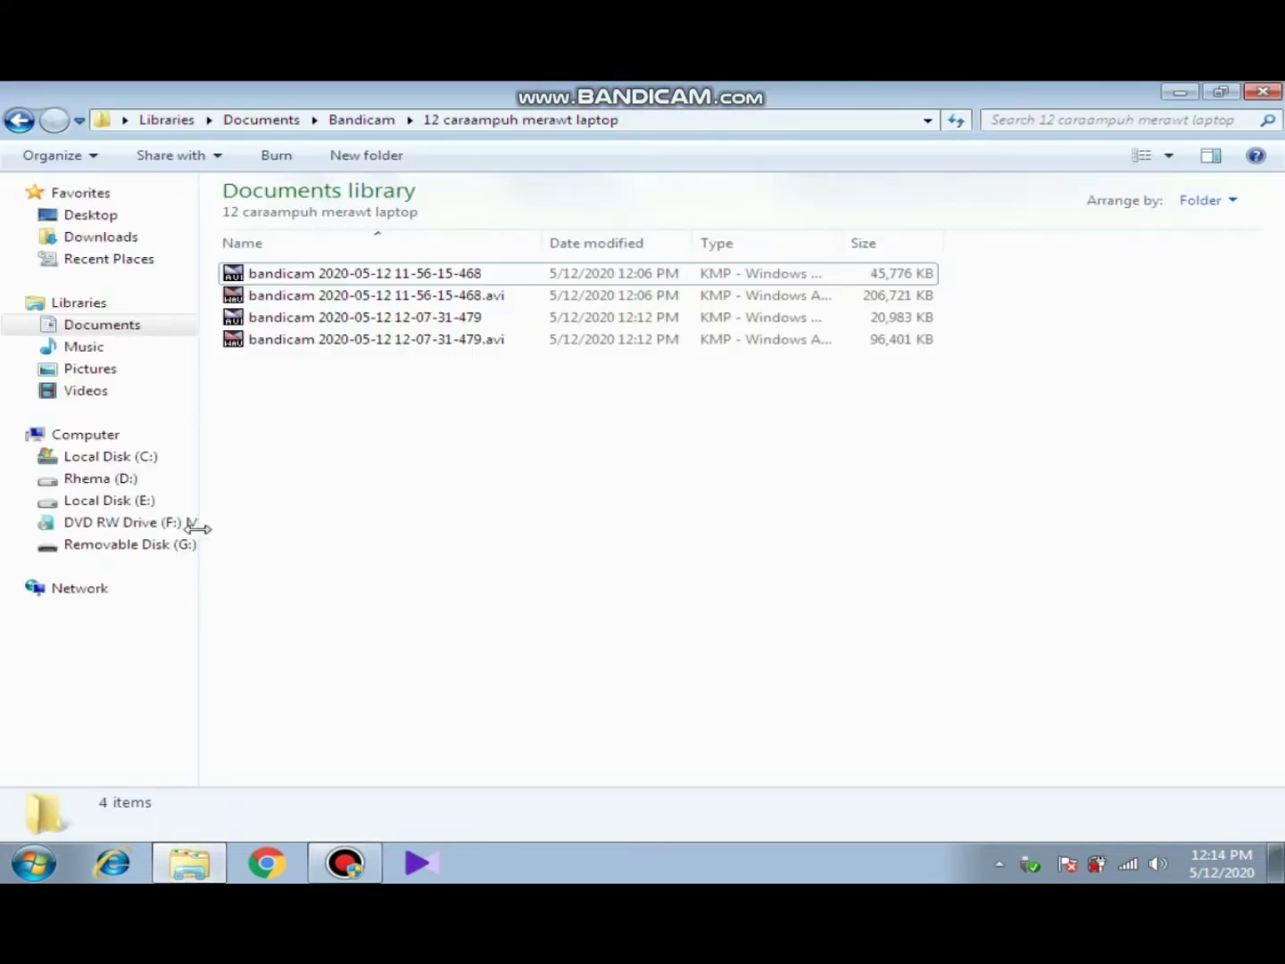
pyautogui.click(166, 546)
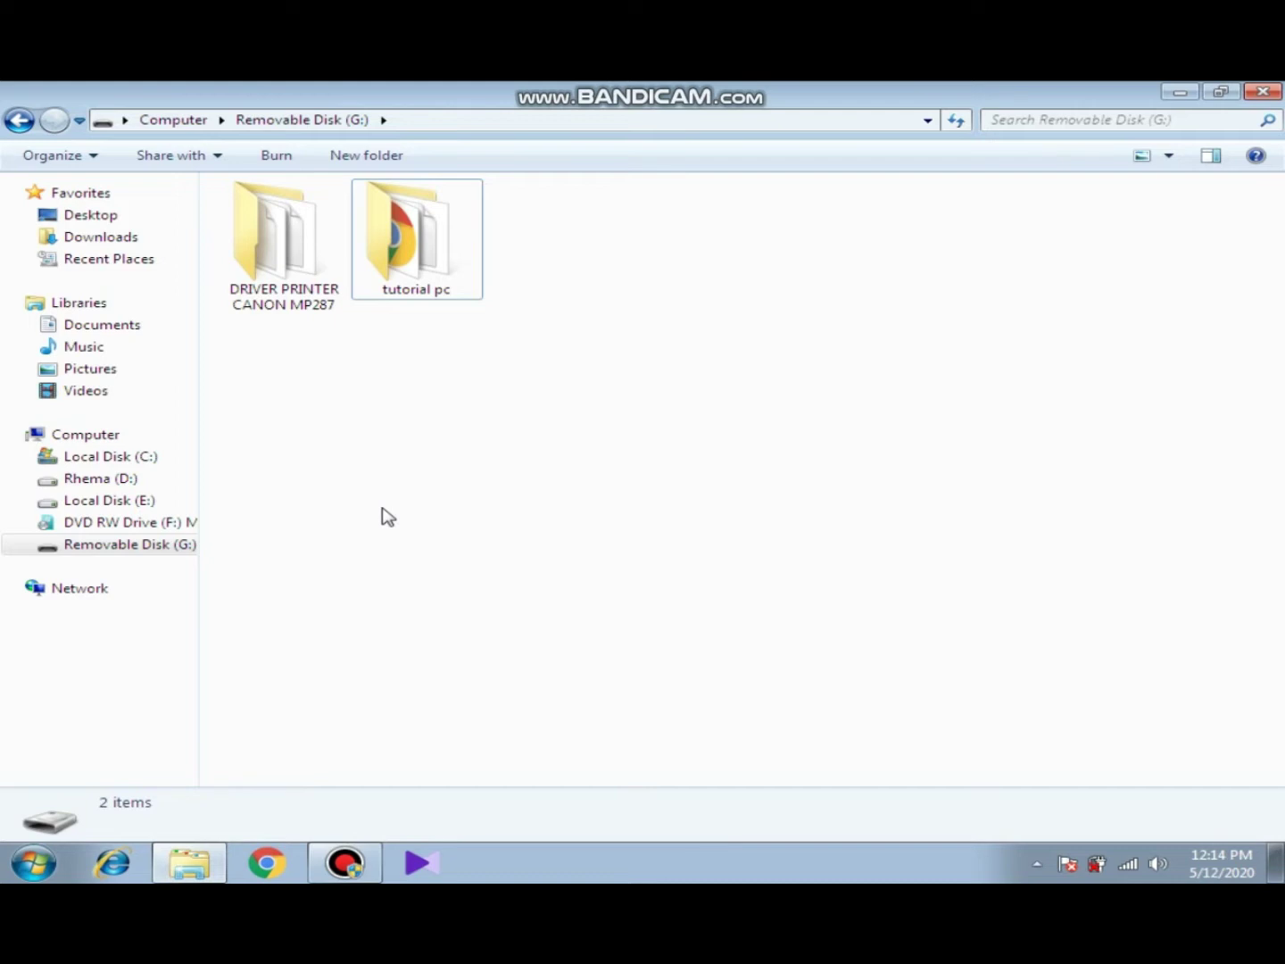
pyautogui.click(383, 513)
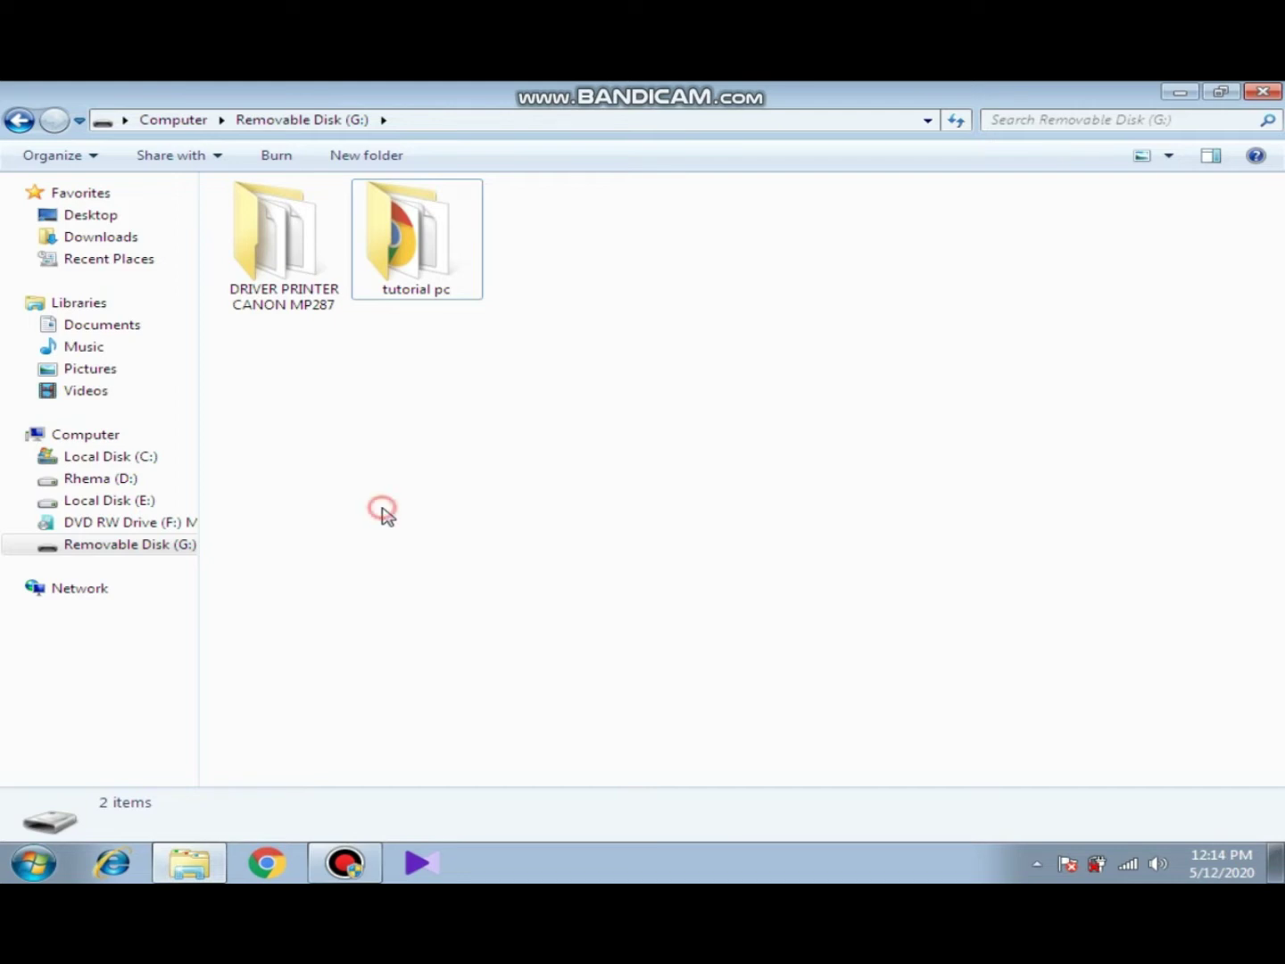
pyautogui.click(280, 300)
pyautogui.doubleClick(280, 297)
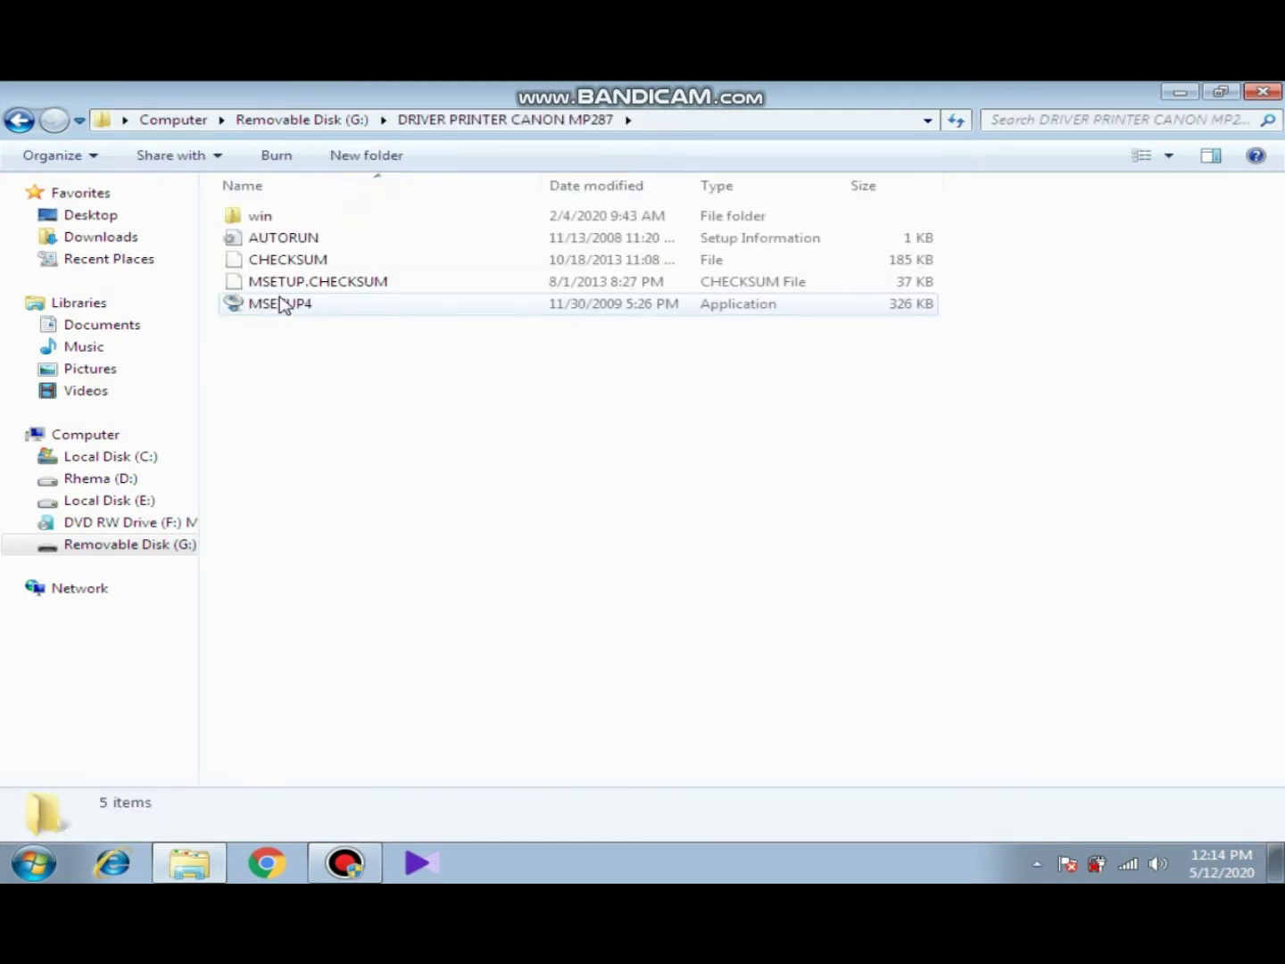
pyautogui.click(369, 421)
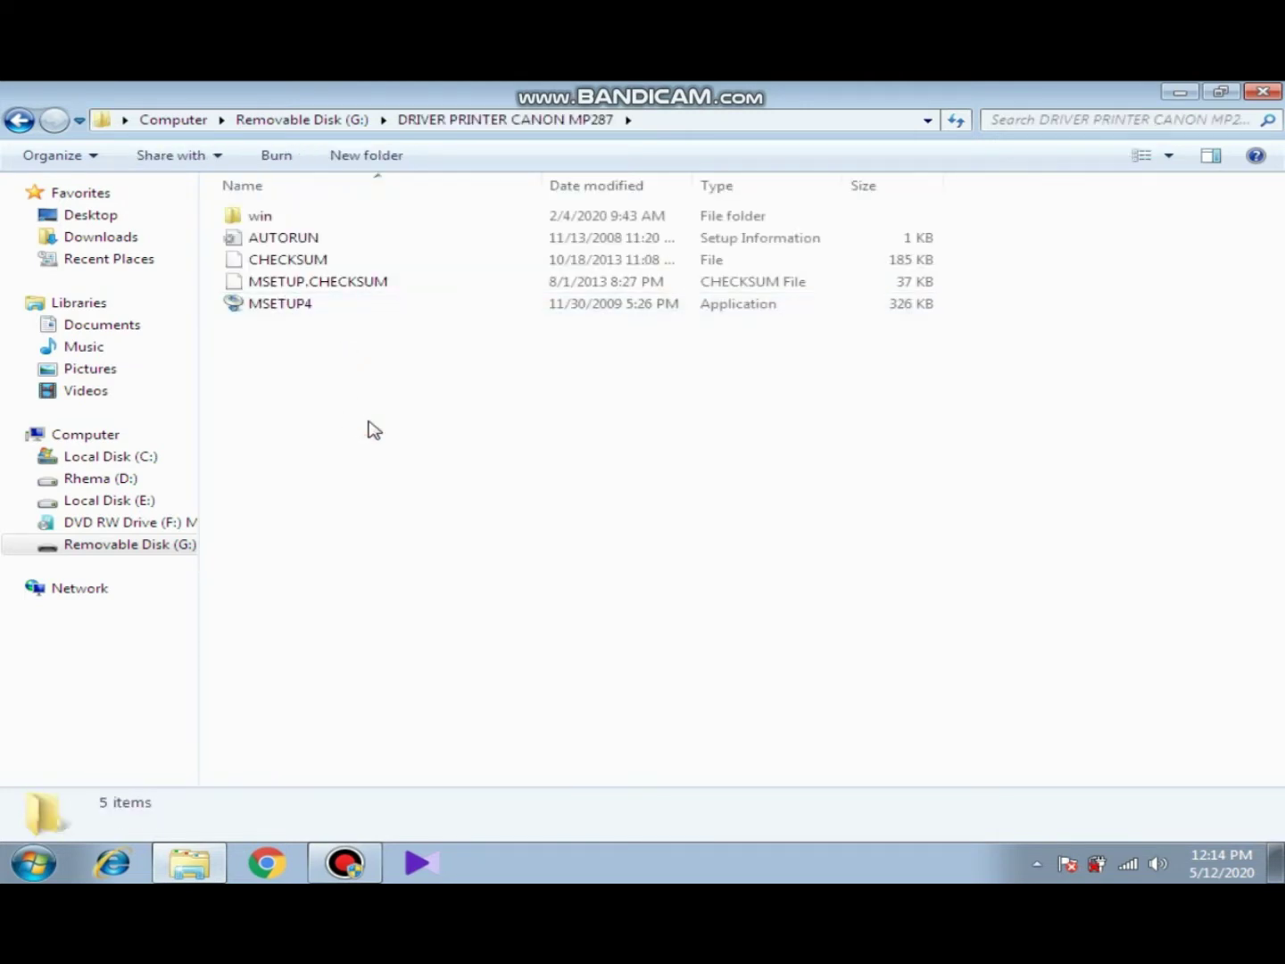
pyautogui.click(312, 306)
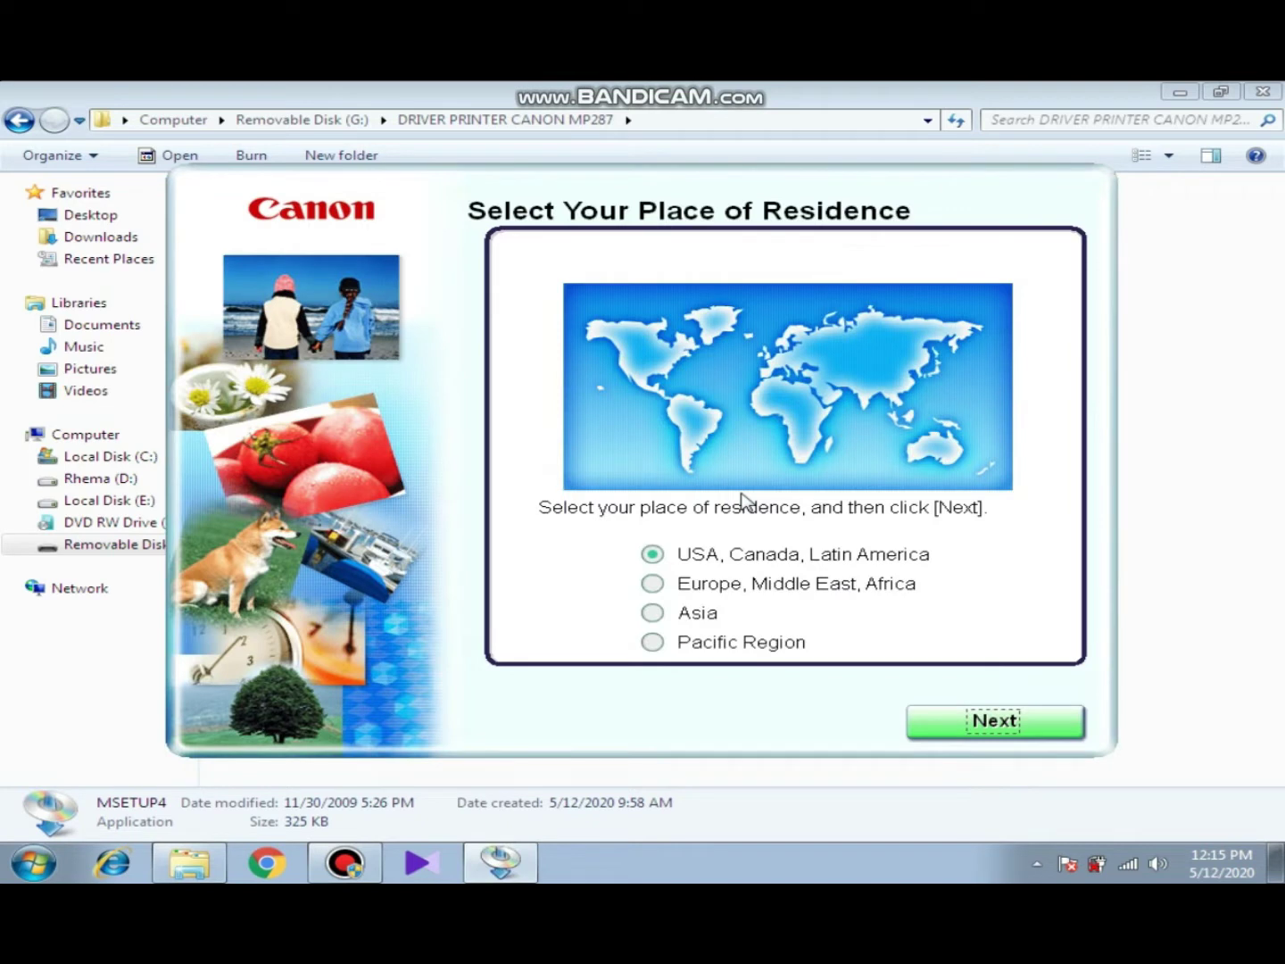
# Set the place of residence to Asia and the country to Indonesia in the Canon setup wizard
pyautogui.click(658, 612)
pyautogui.click(993, 723)
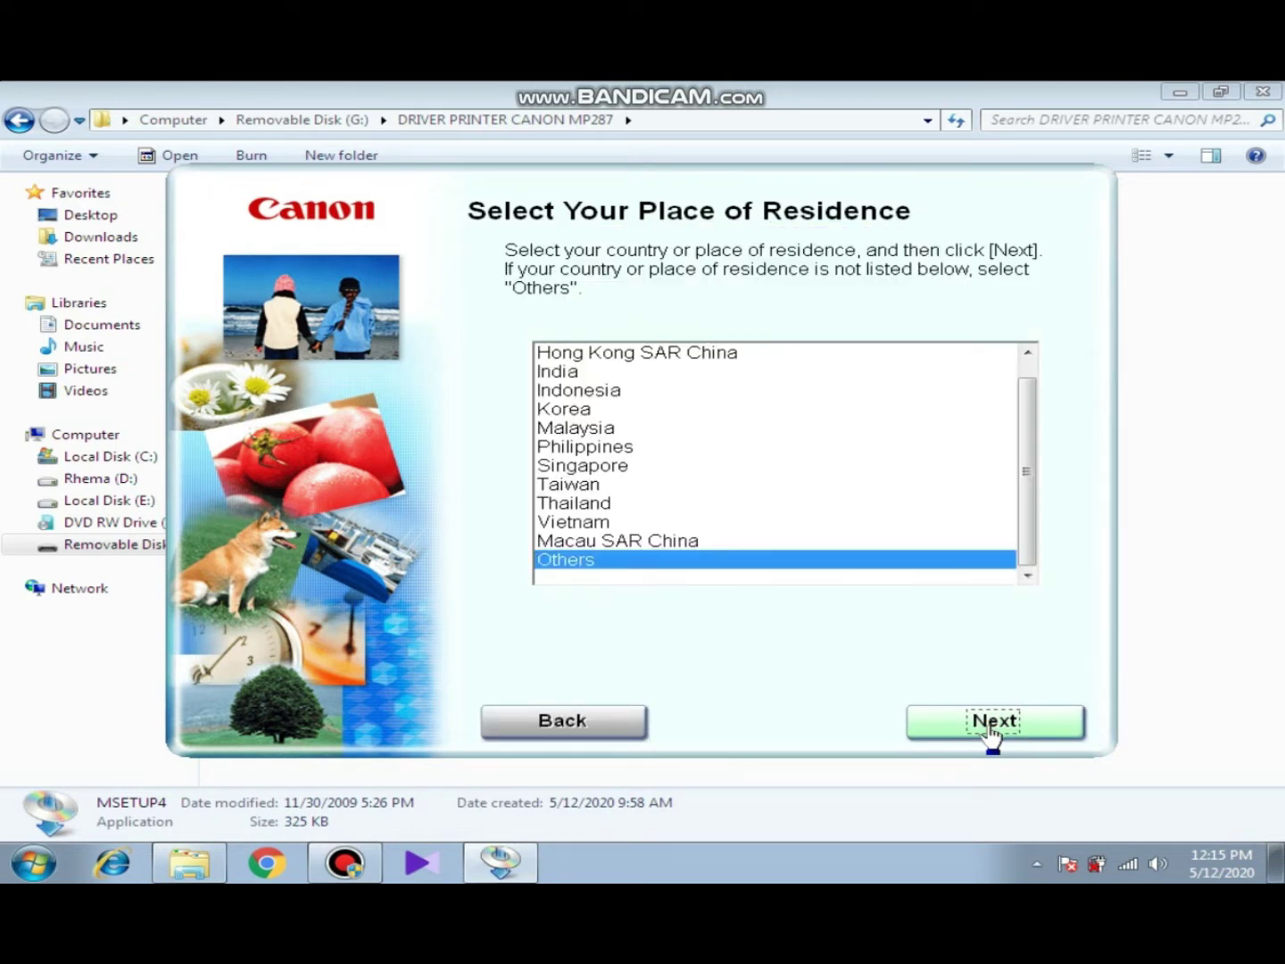
pyautogui.click(620, 399)
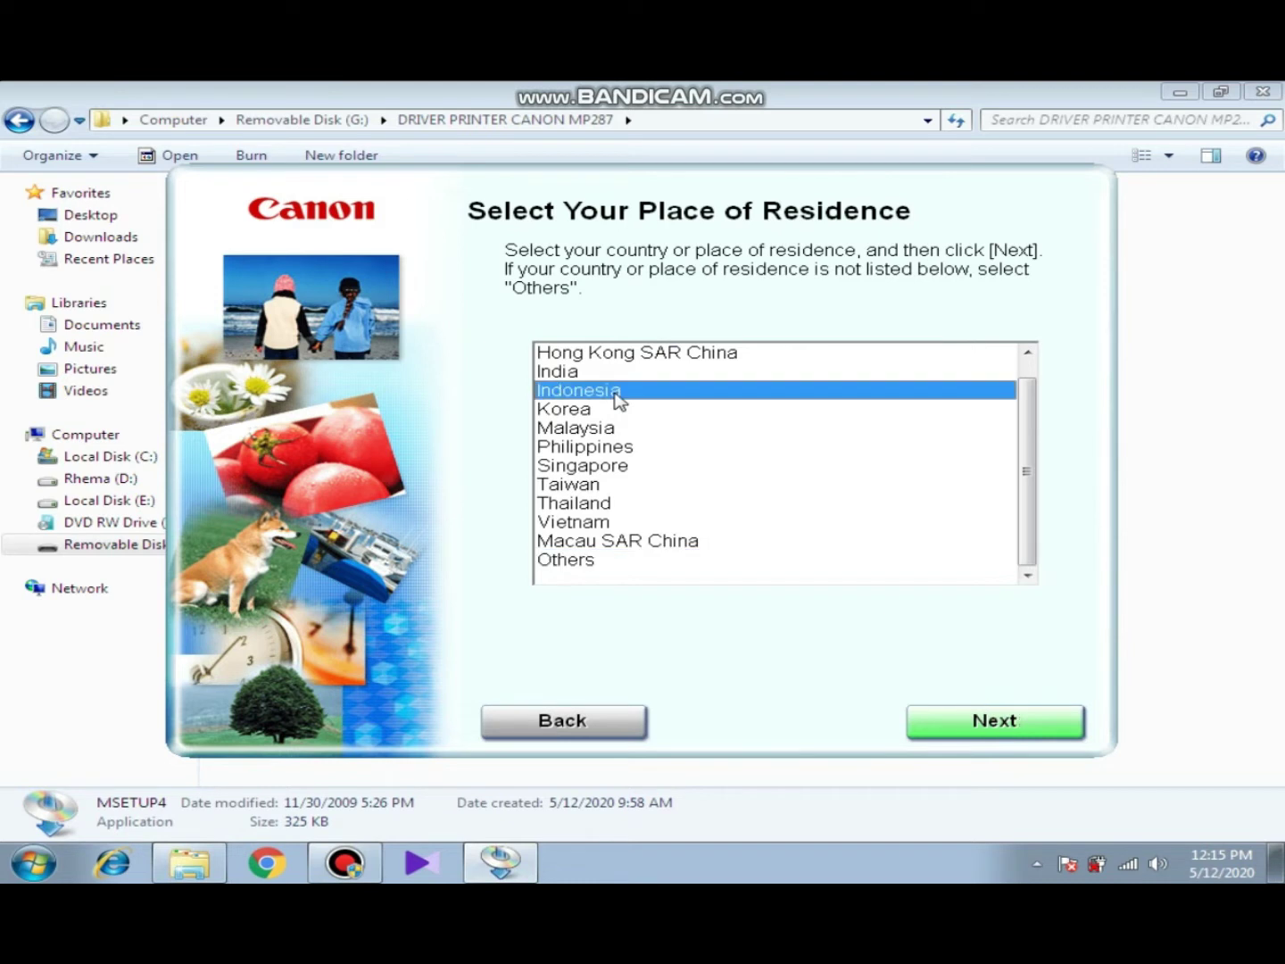
pyautogui.click(1032, 727)
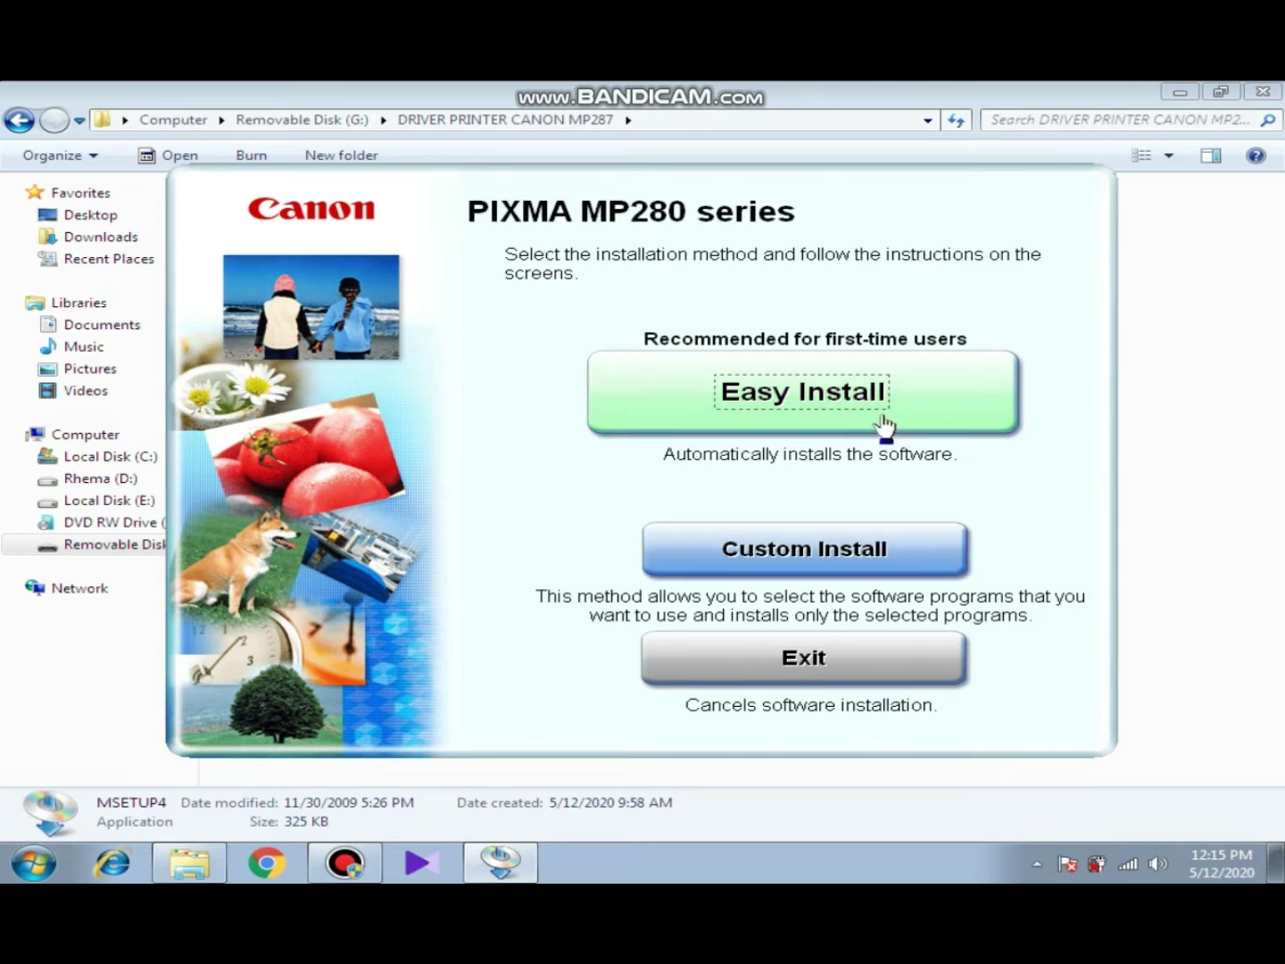
# Choose Custom Install and include all listed software, from MP Drivers and XPS Printer Driver through Easy-PhotoPrint EX and Adobe RGB (1998)
pyautogui.click(838, 546)
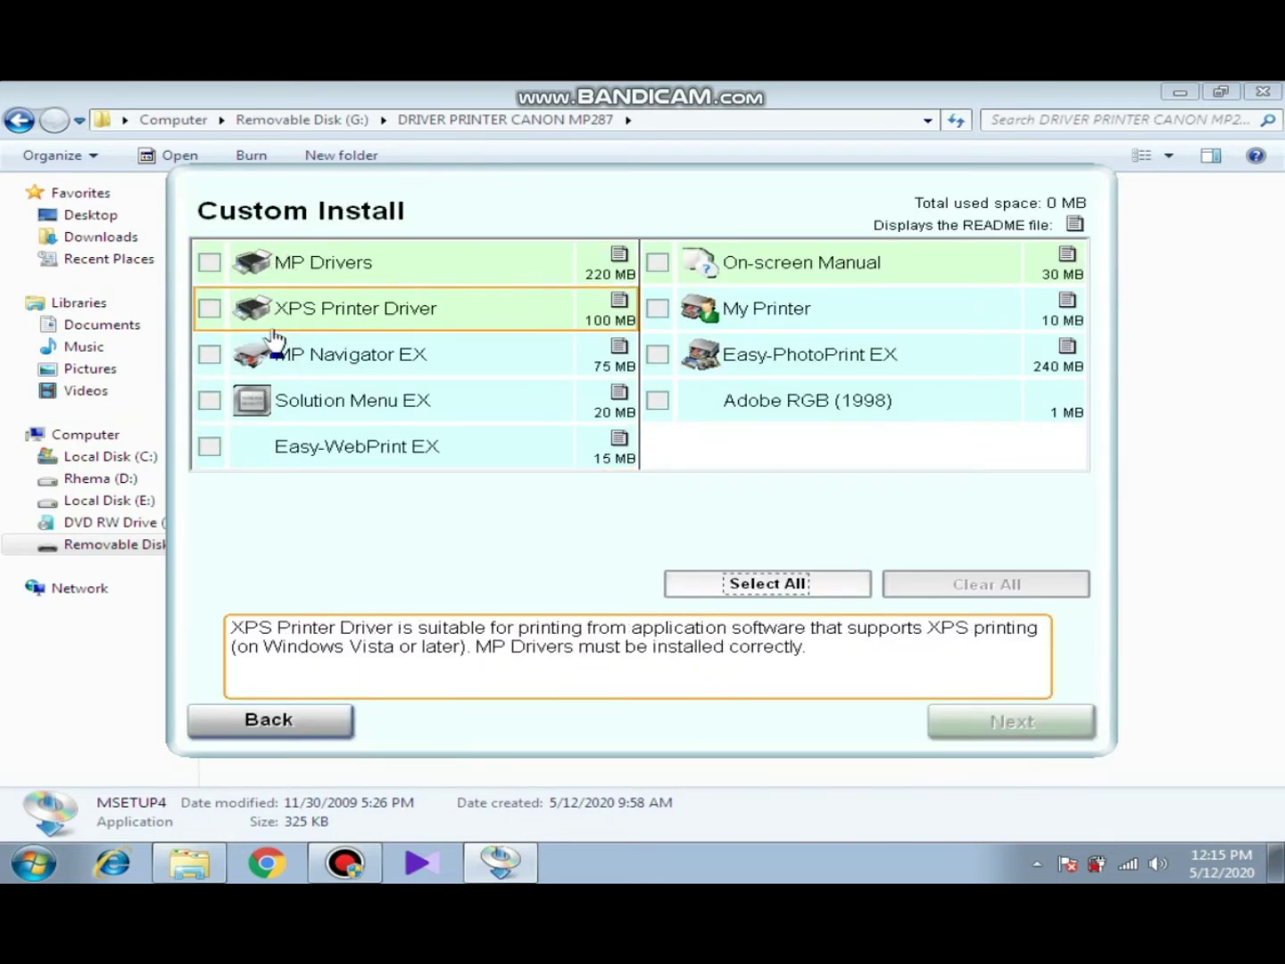
pyautogui.click(210, 263)
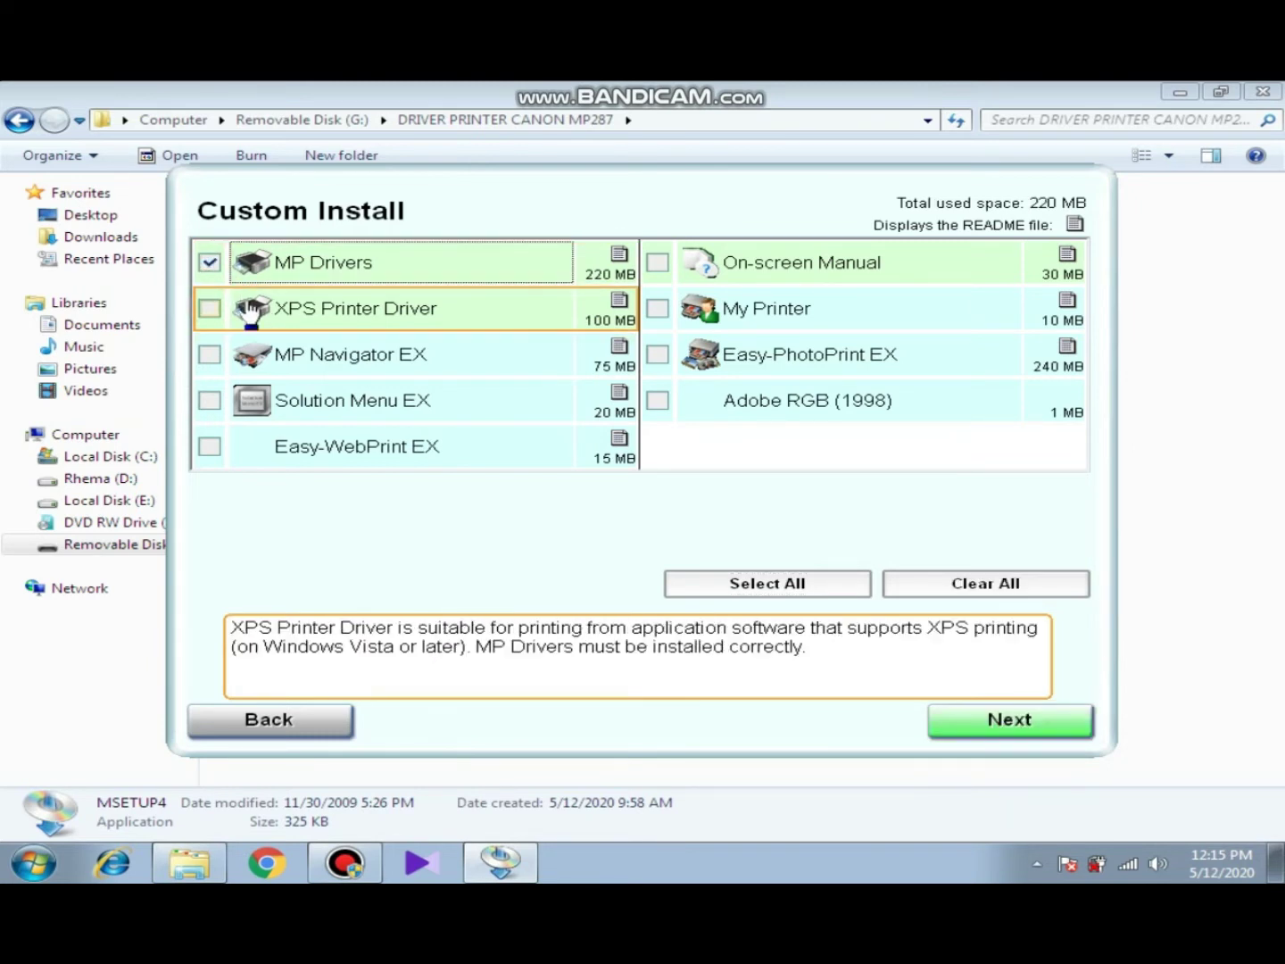
pyautogui.click(211, 310)
pyautogui.click(210, 353)
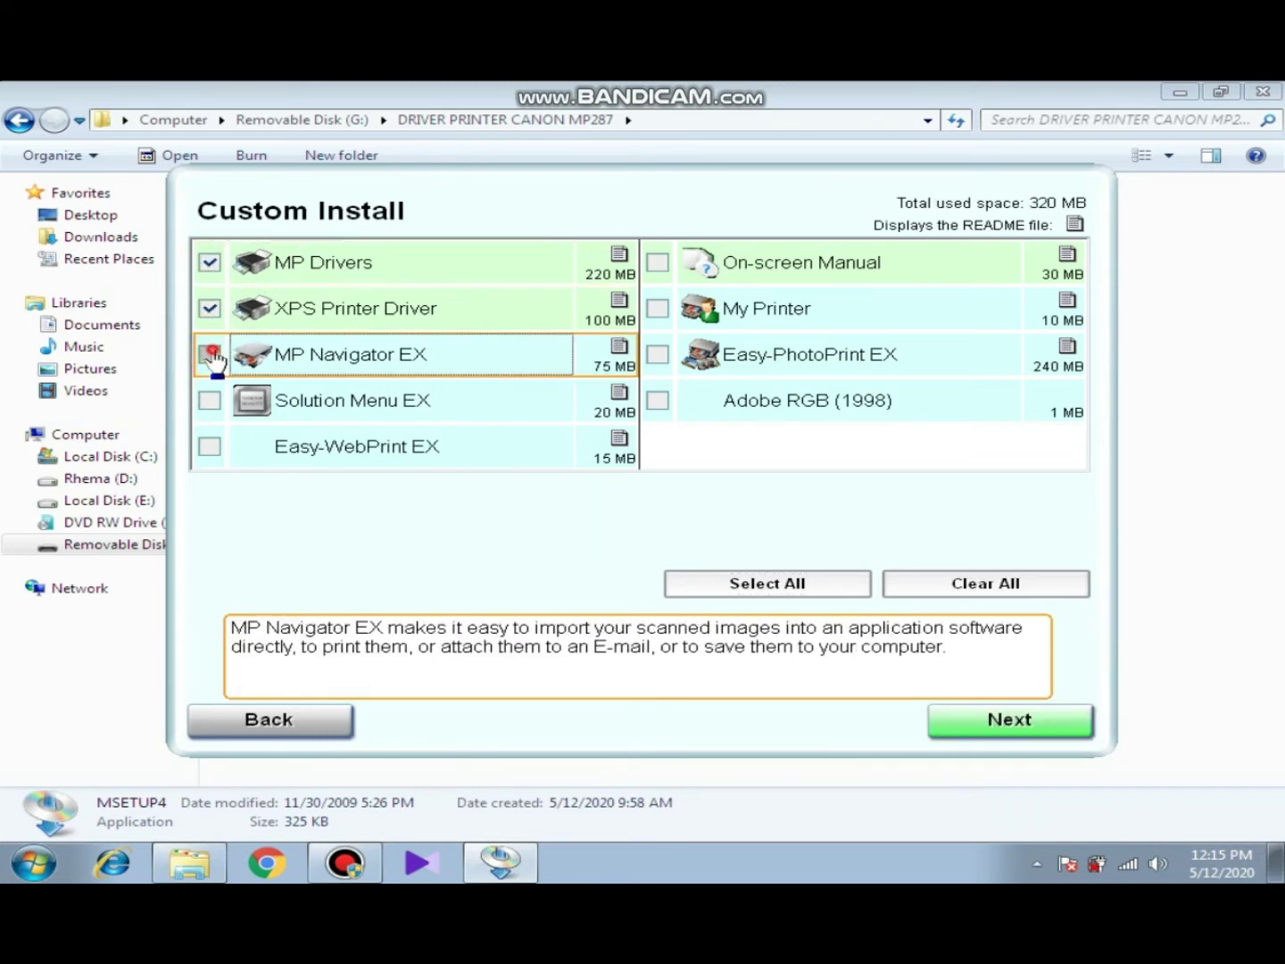
pyautogui.click(210, 401)
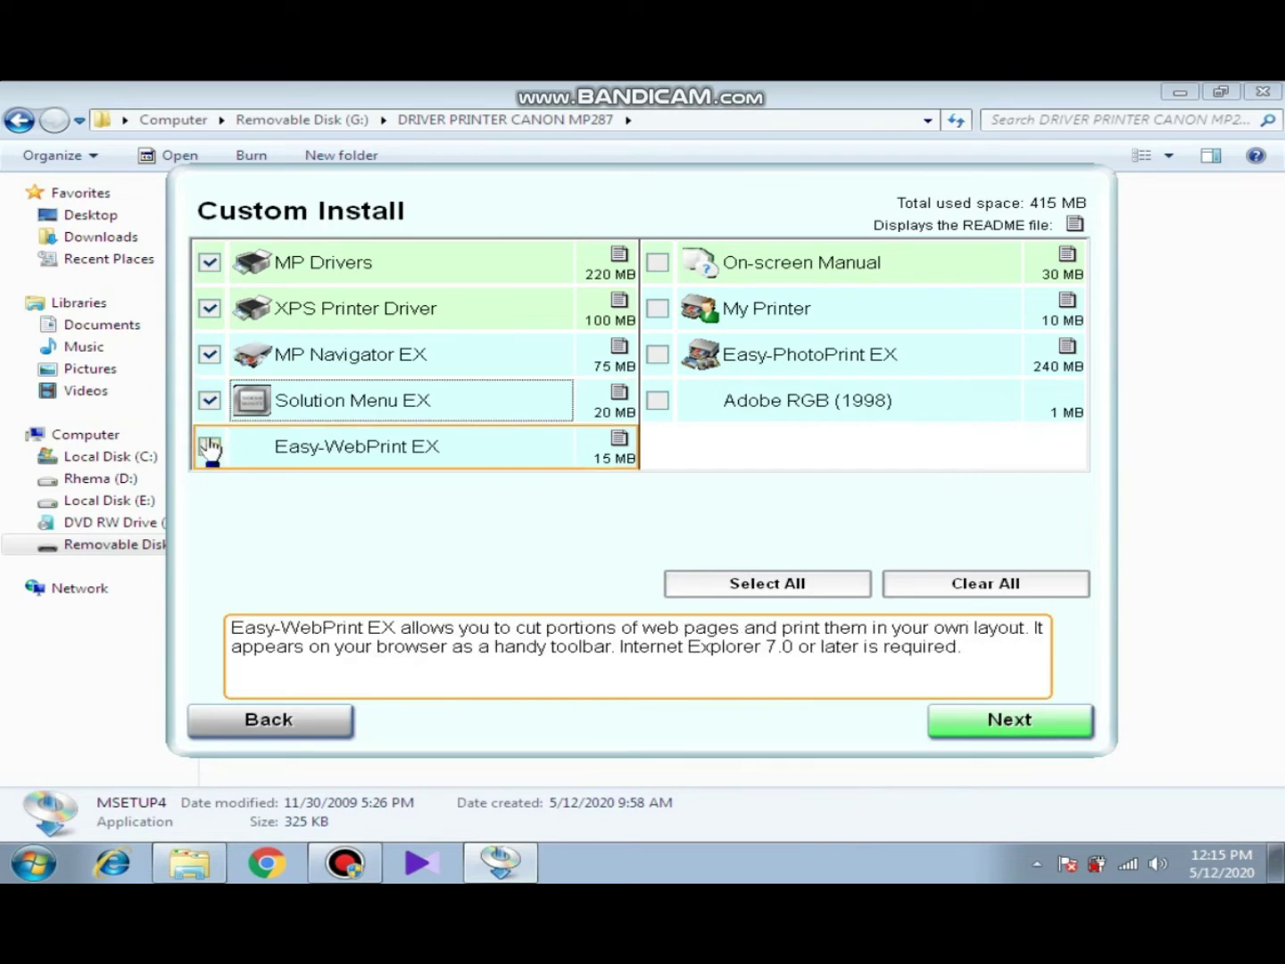
pyautogui.click(210, 446)
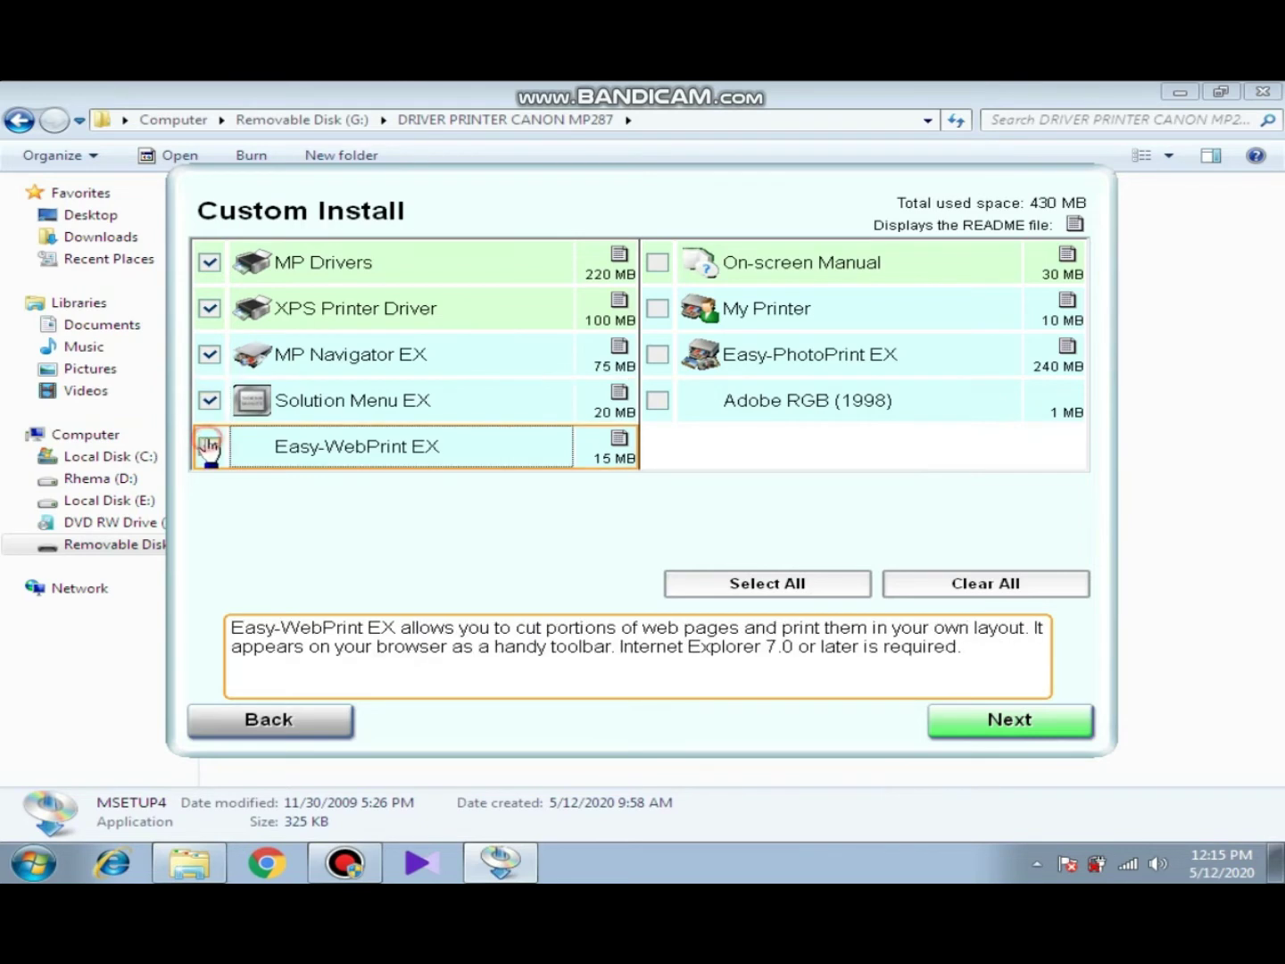
pyautogui.click(658, 262)
pyautogui.click(658, 308)
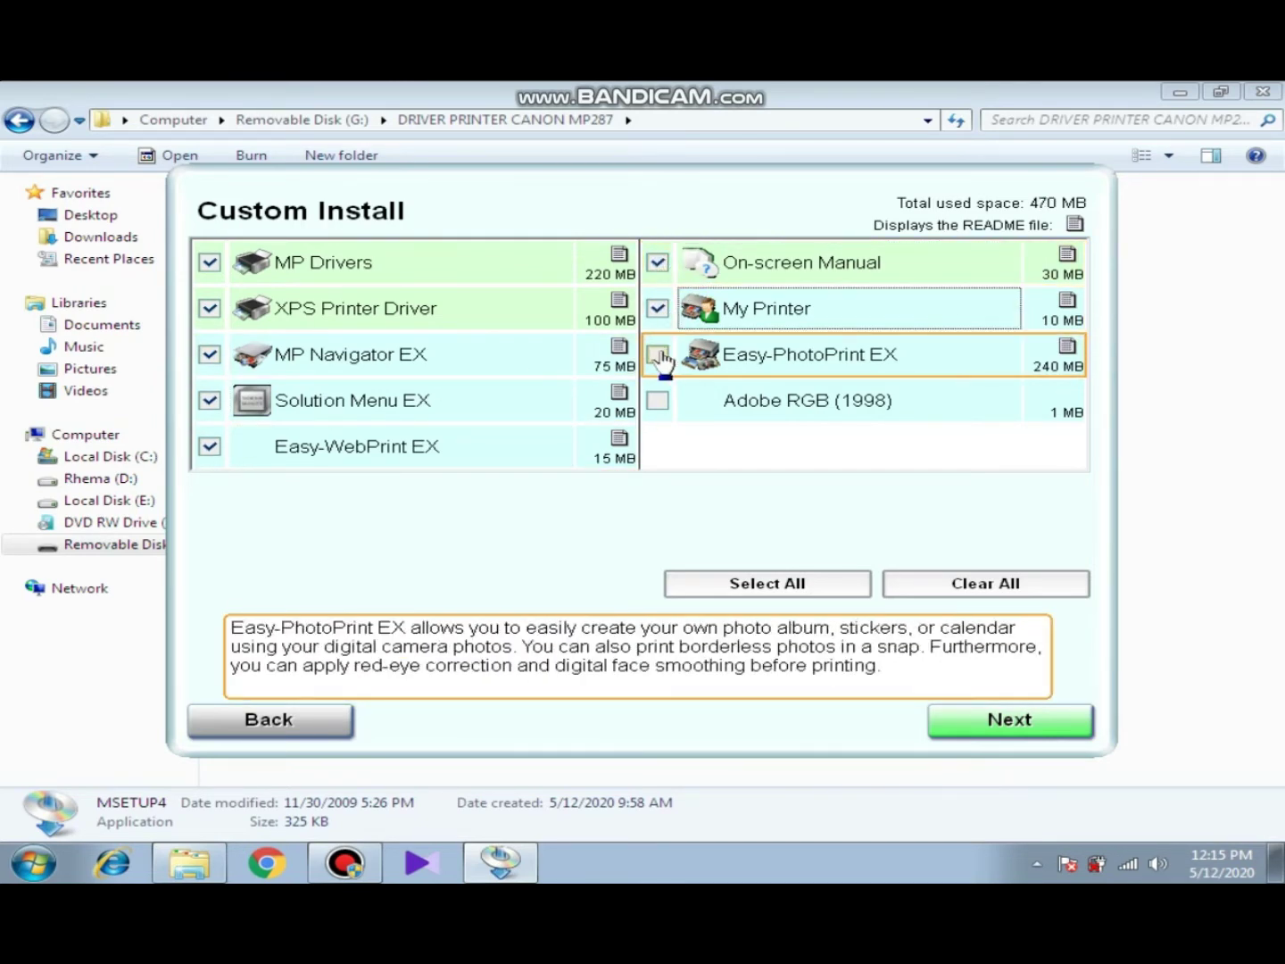
pyautogui.click(658, 355)
pyautogui.click(658, 400)
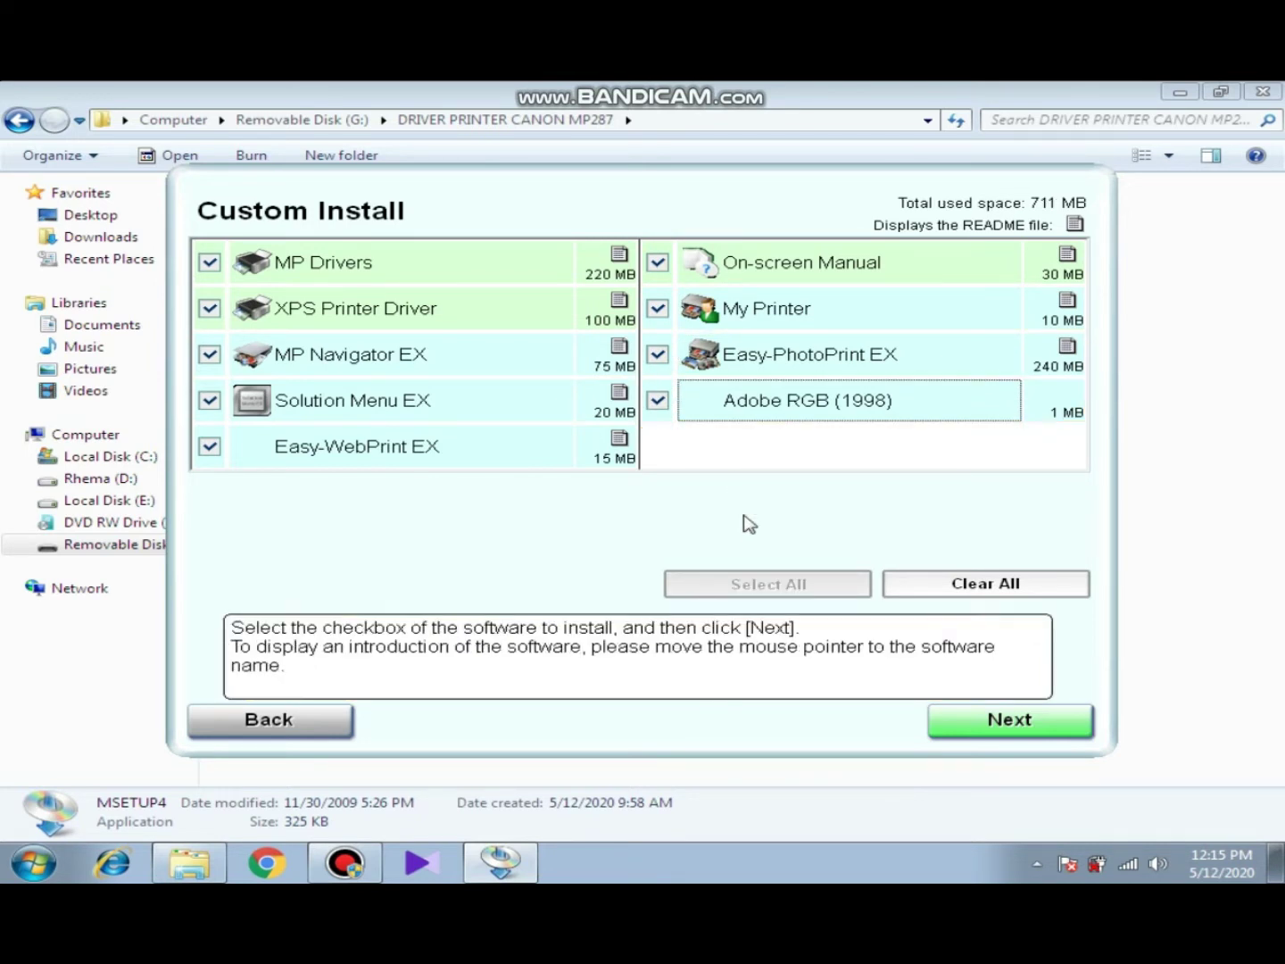
pyautogui.click(1015, 723)
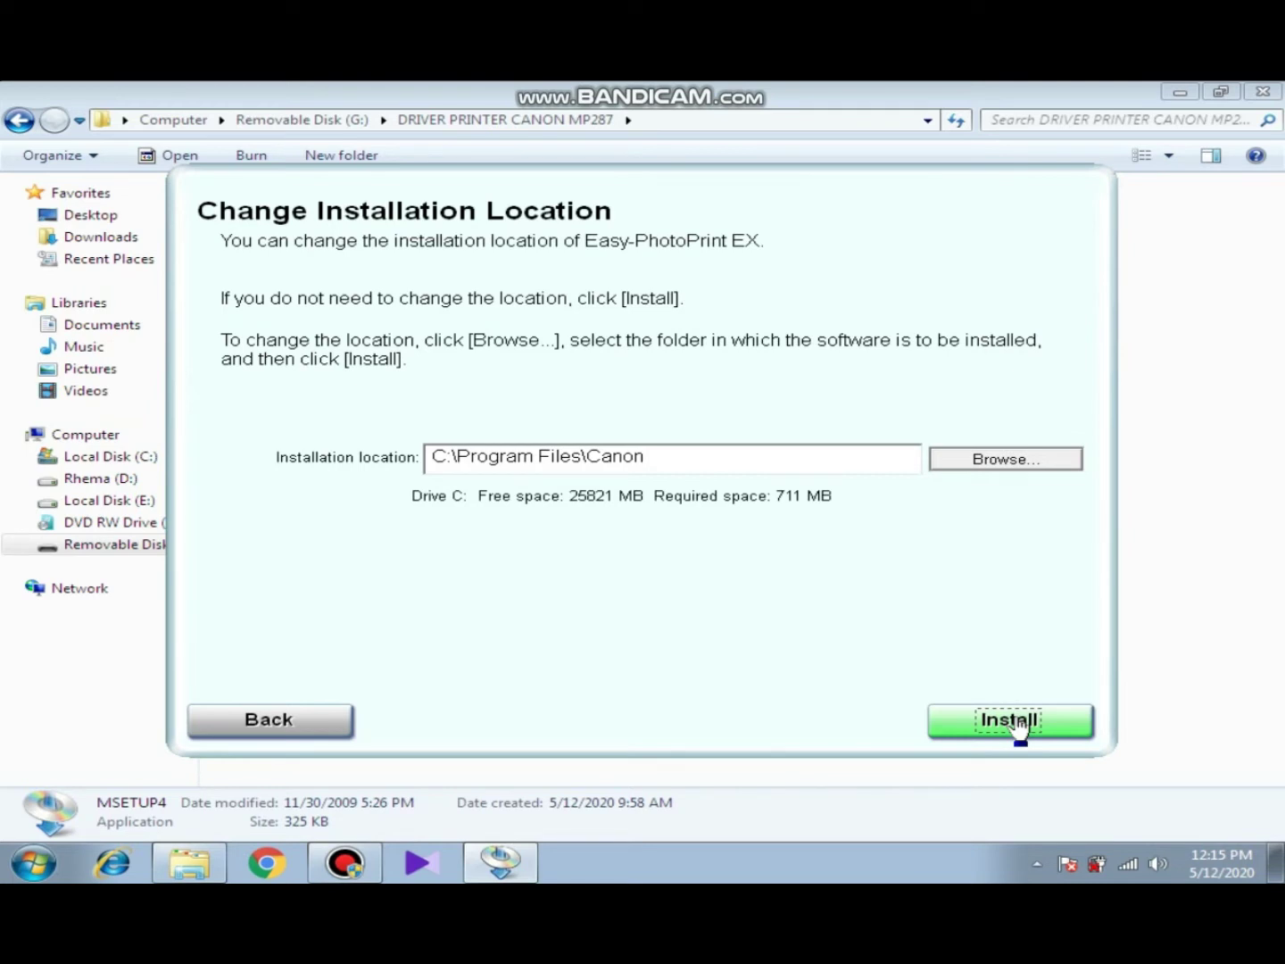
# Run the installation in C:\Program Files\Canon, accepting both license agreements and proceeding with the Easy-WebPrint EX download
pyautogui.click(1015, 722)
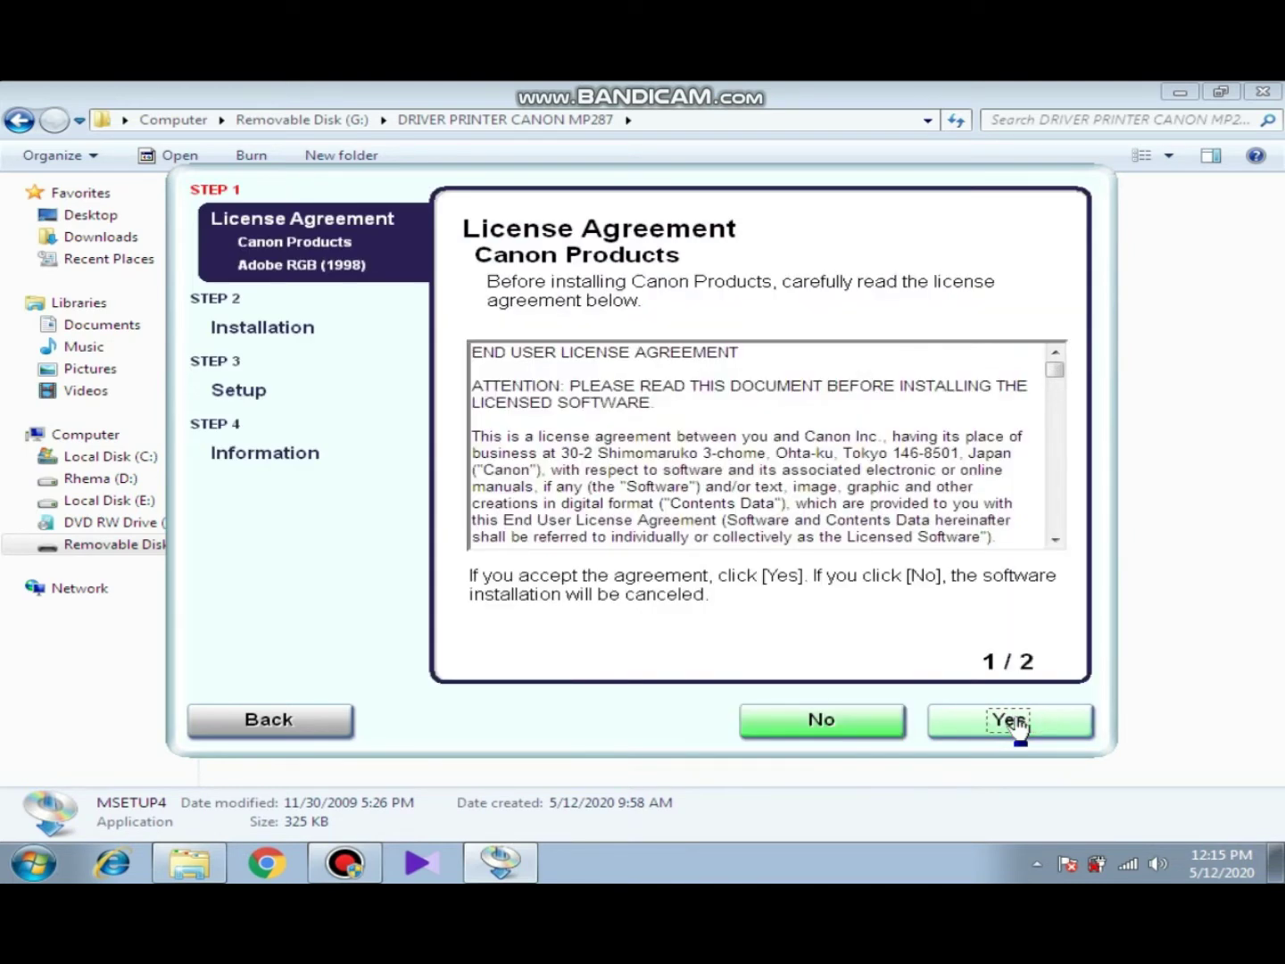
pyautogui.click(1017, 724)
pyautogui.click(1017, 725)
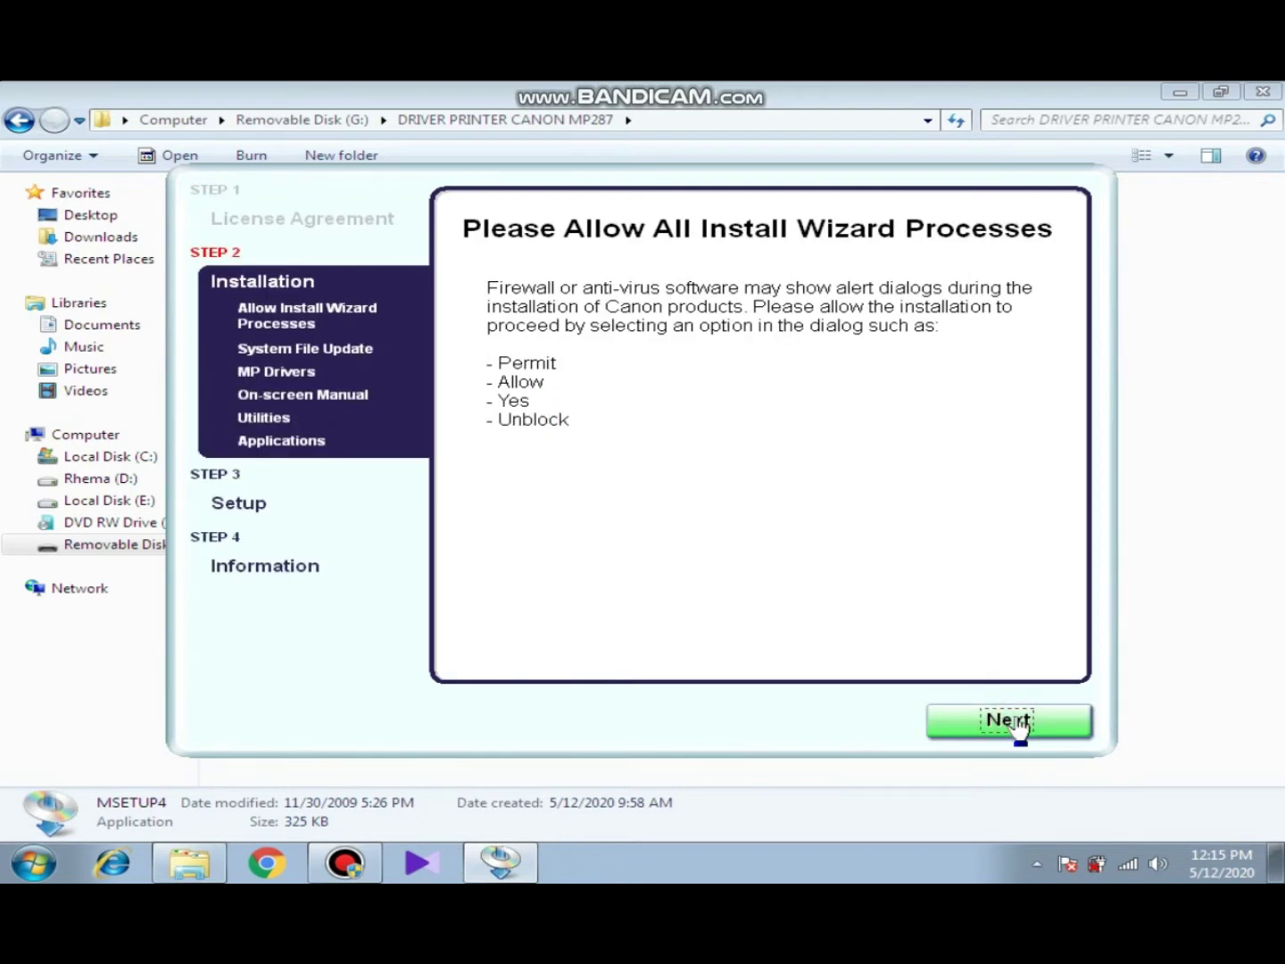
pyautogui.click(1020, 723)
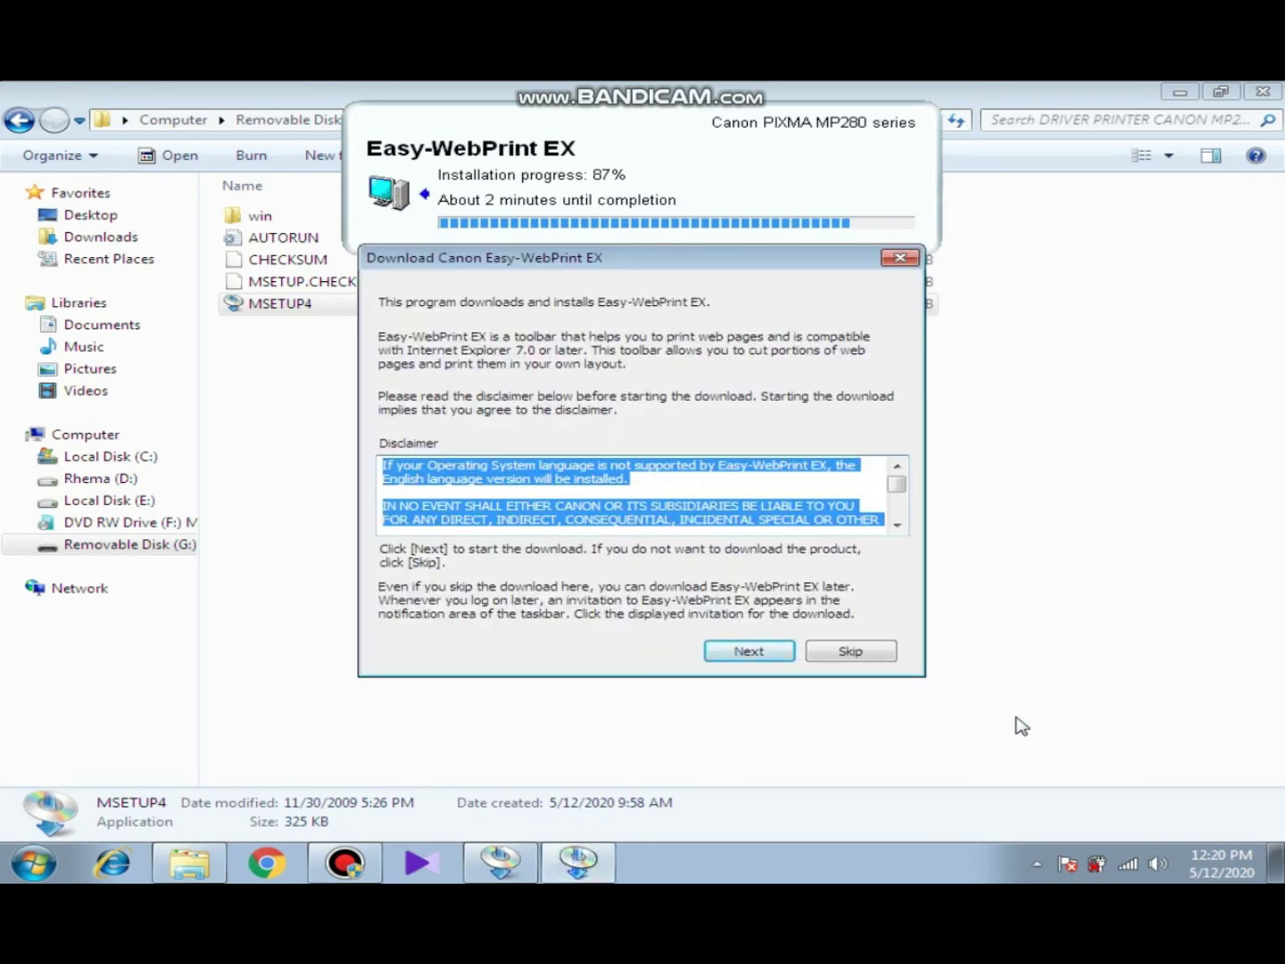
pyautogui.click(769, 668)
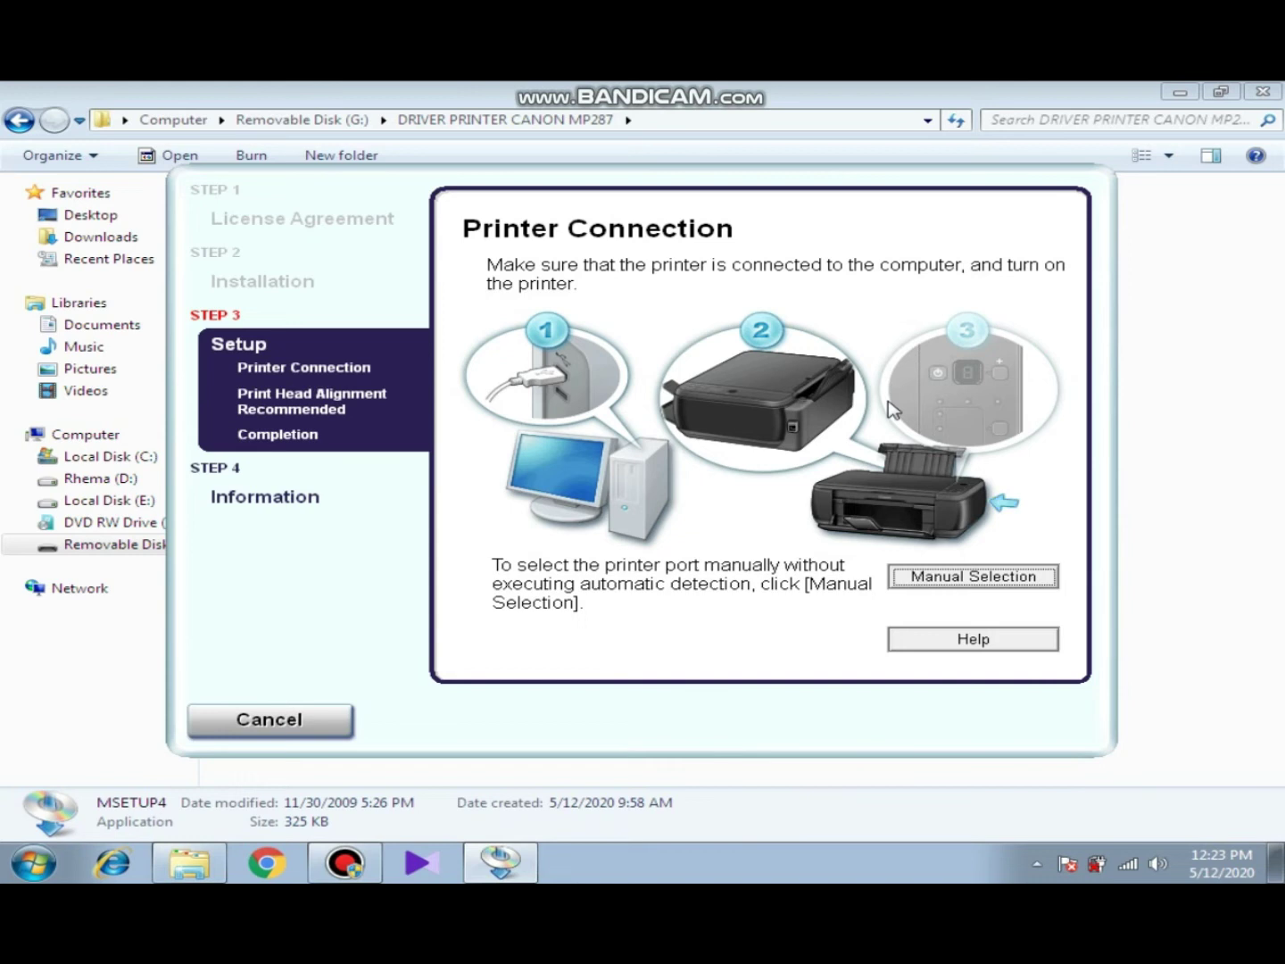
# Choose manual printer port selection and assign the LPT1: (Local Port) port
pyautogui.click(973, 584)
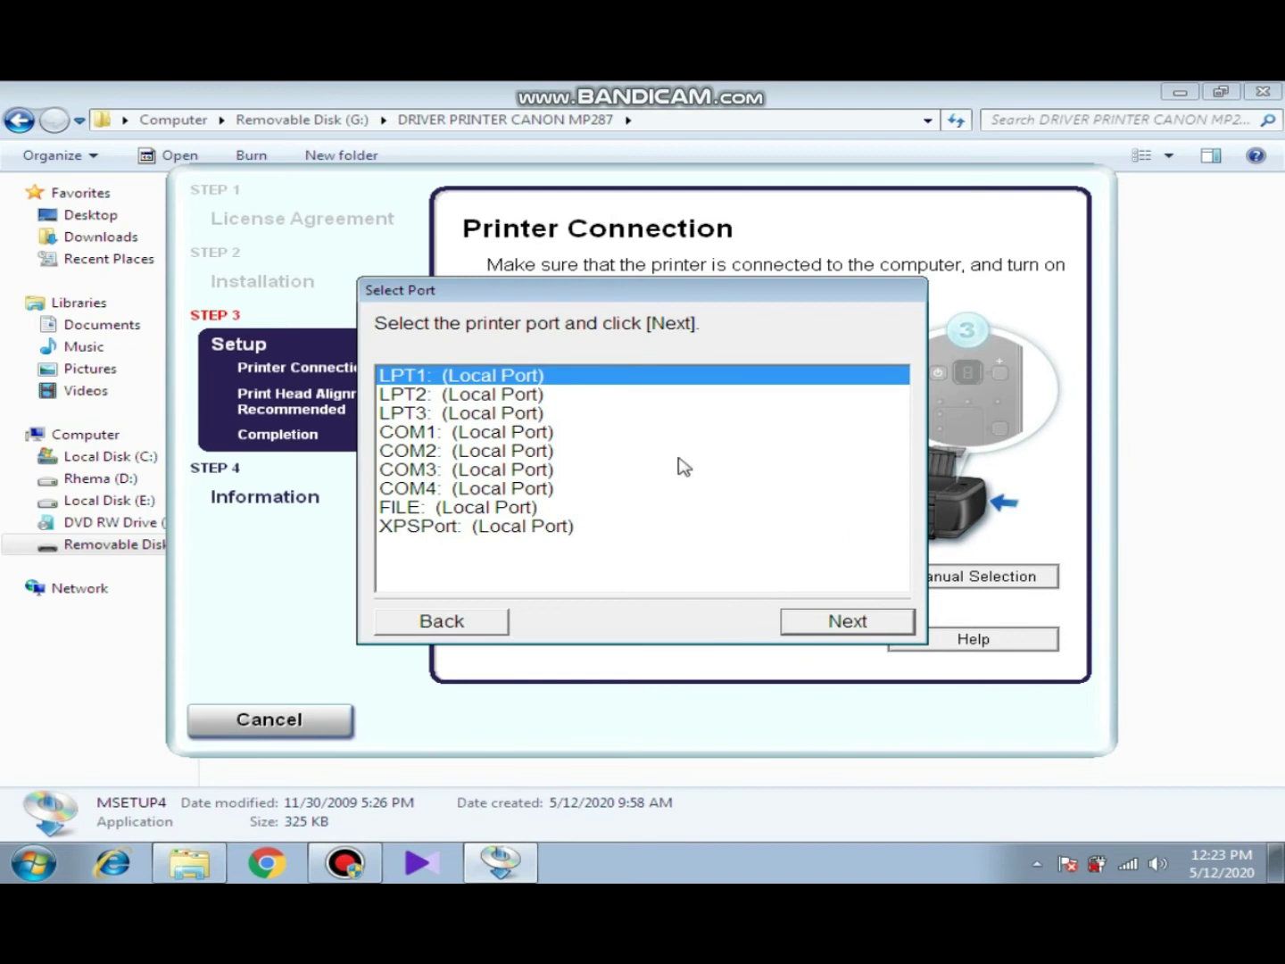
pyautogui.click(847, 622)
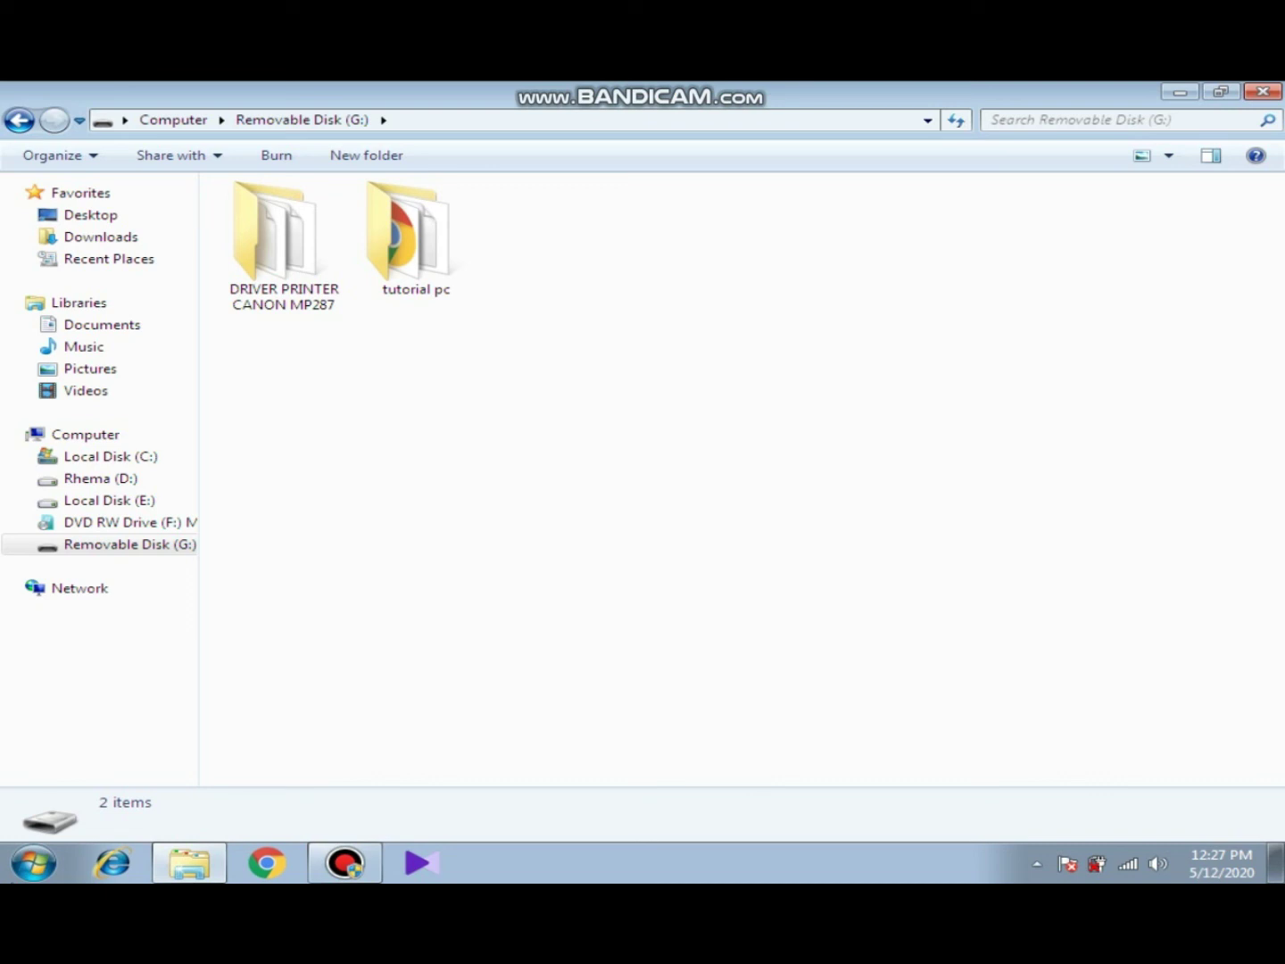
# Open Devices and Printers and select the Canon MP280 series Printer to check its installation
pyautogui.press('super')
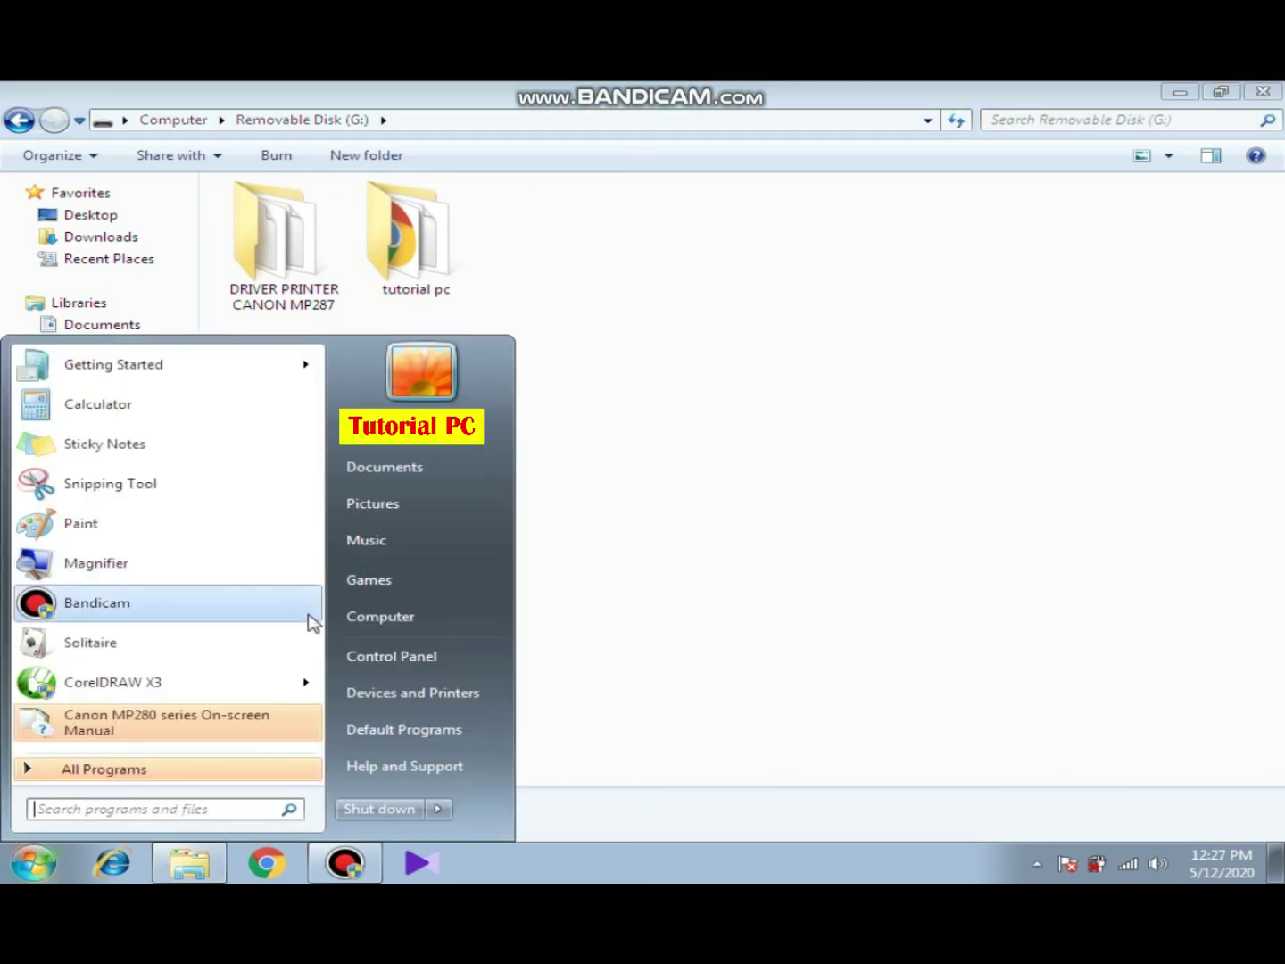
pyautogui.click(442, 702)
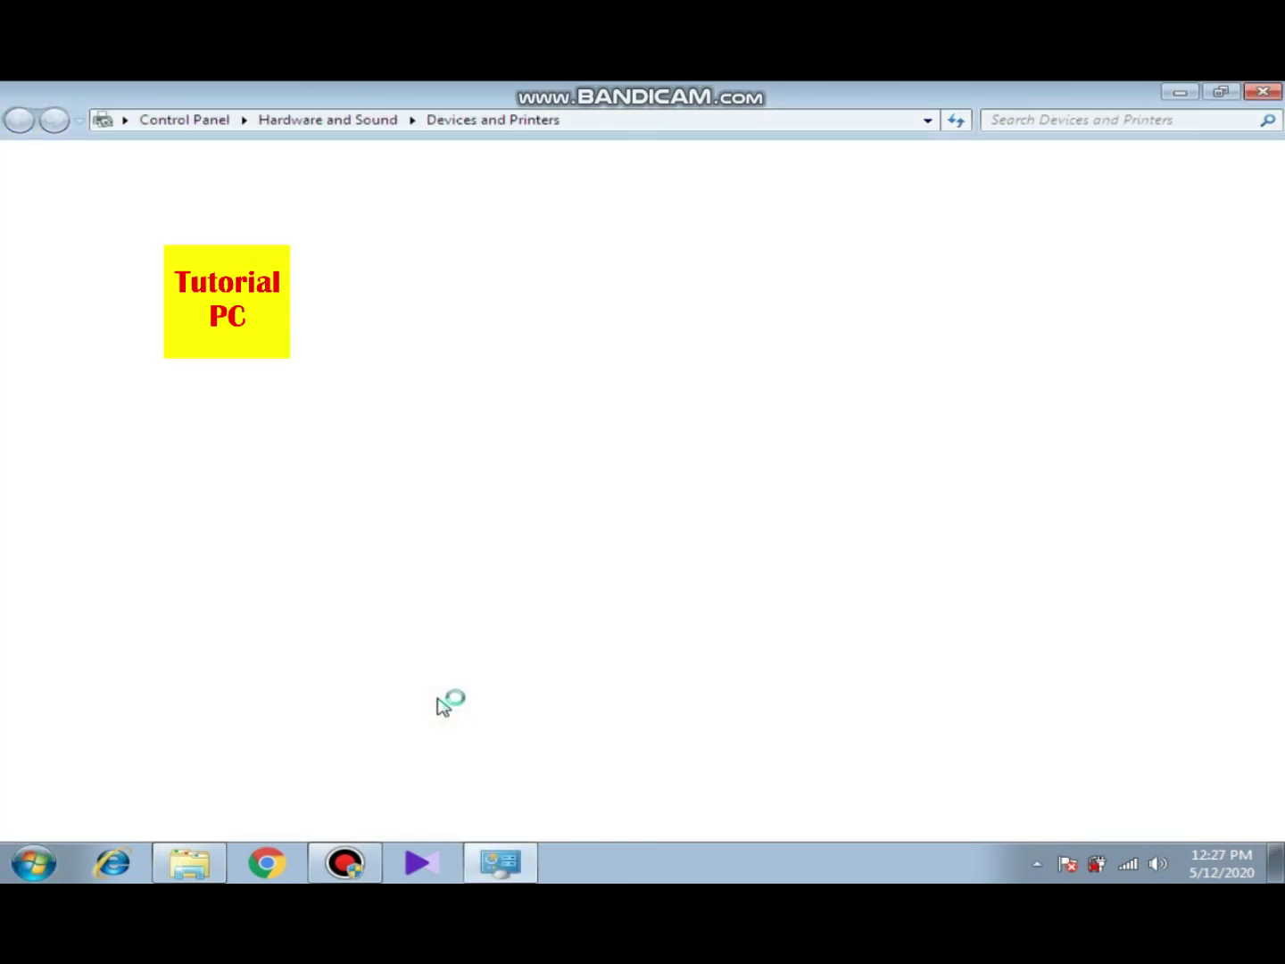
pyautogui.click(120, 513)
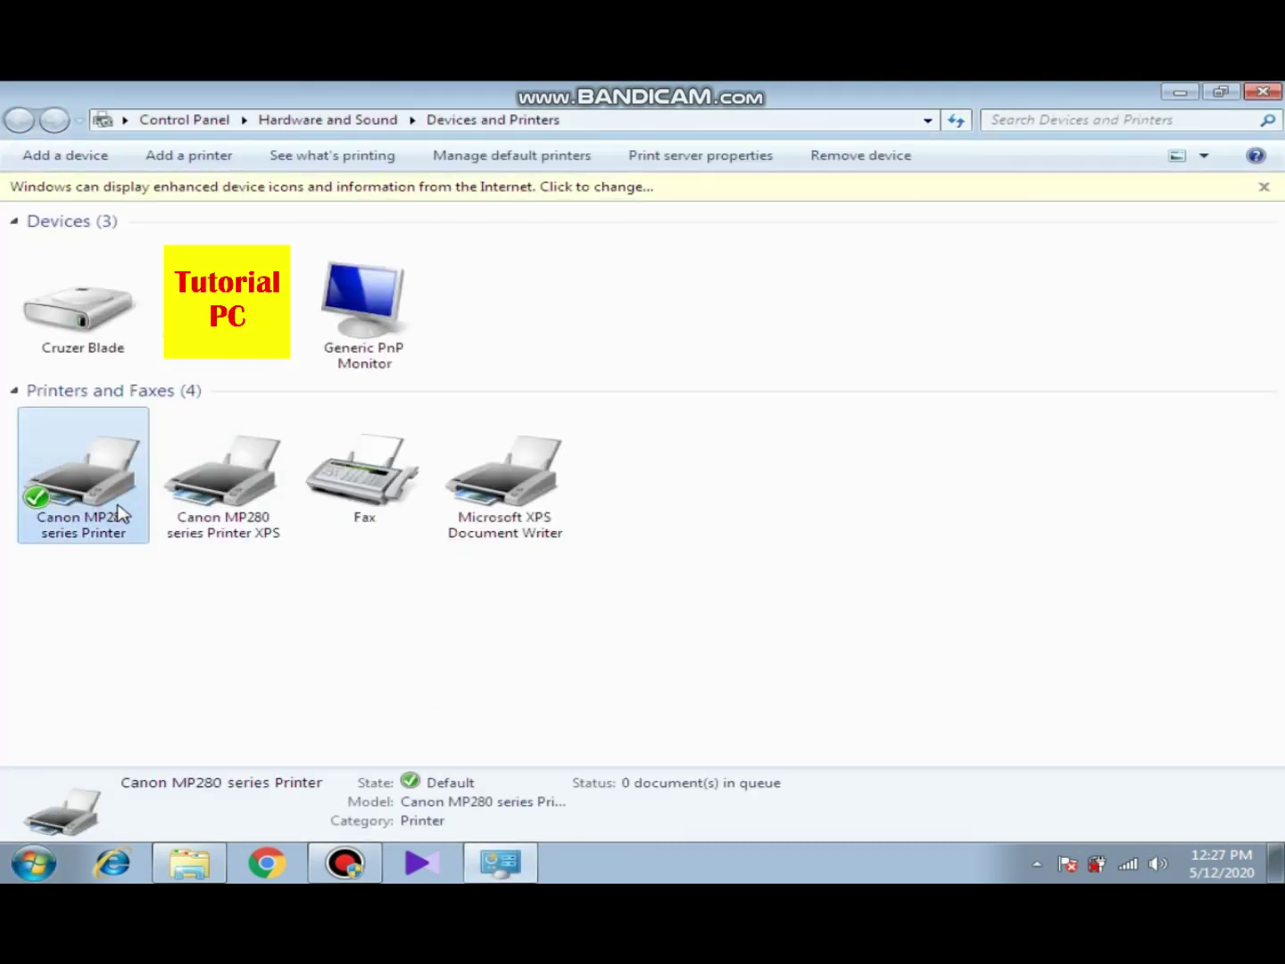